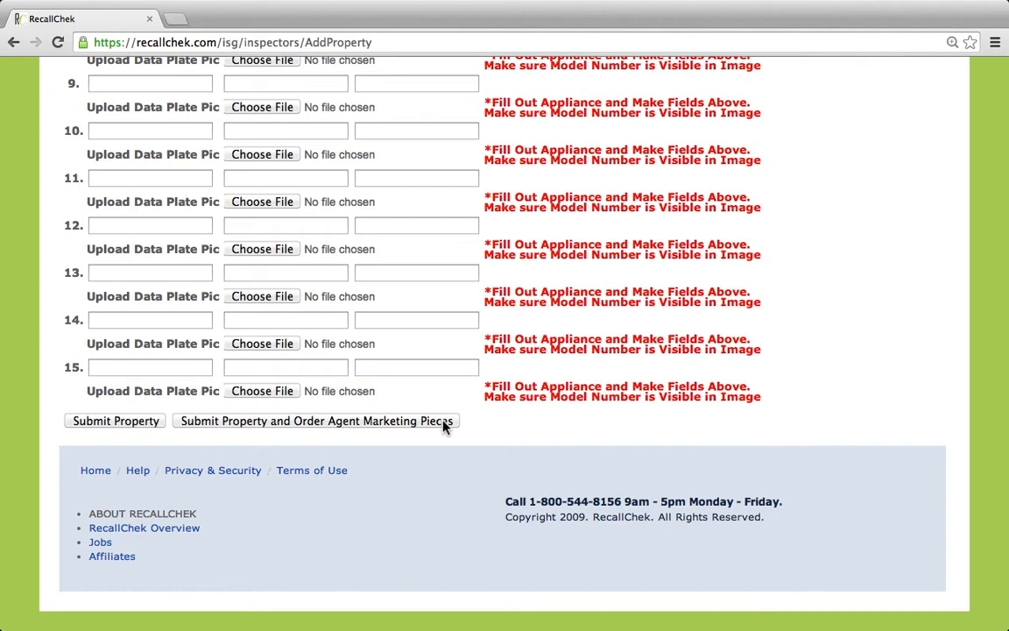
Leave the Add Property form and open the property search page
{"action": "scroll", "coordinate": [446, 424], "scroll_direction": "left", "scroll_amount": 3}
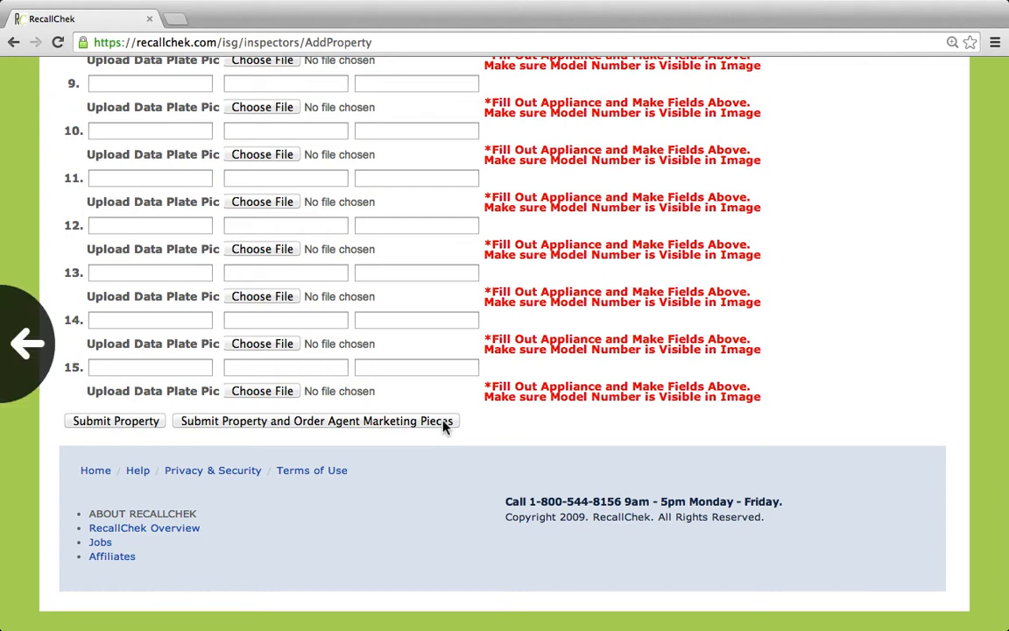
{"action": "scroll", "coordinate": [527, 435], "scroll_direction": "up", "scroll_amount": 20}
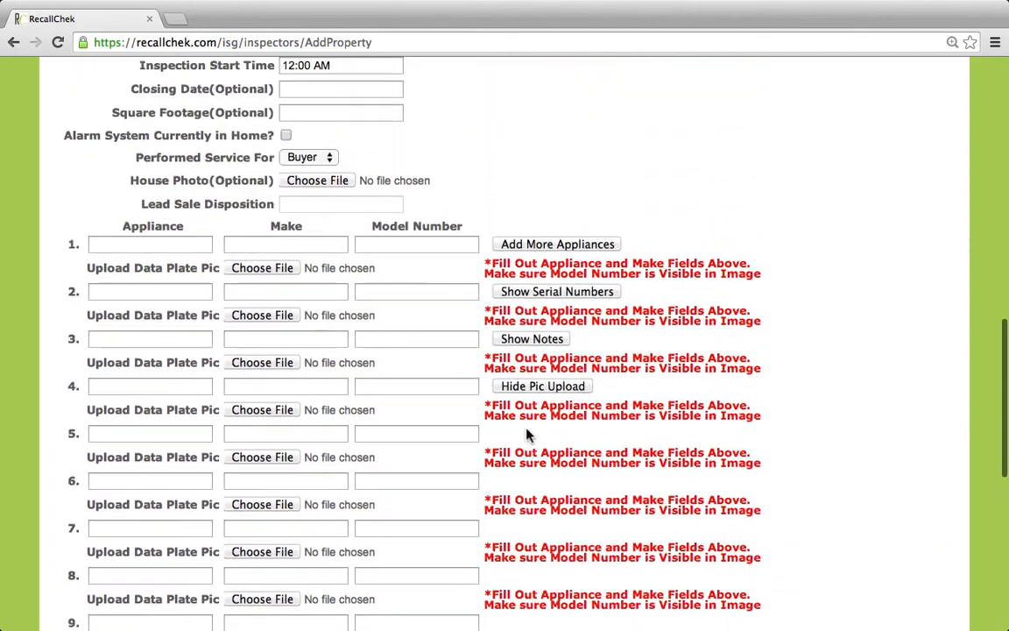
{"action": "scroll", "coordinate": [526, 430], "scroll_direction": "up", "scroll_amount": 1}
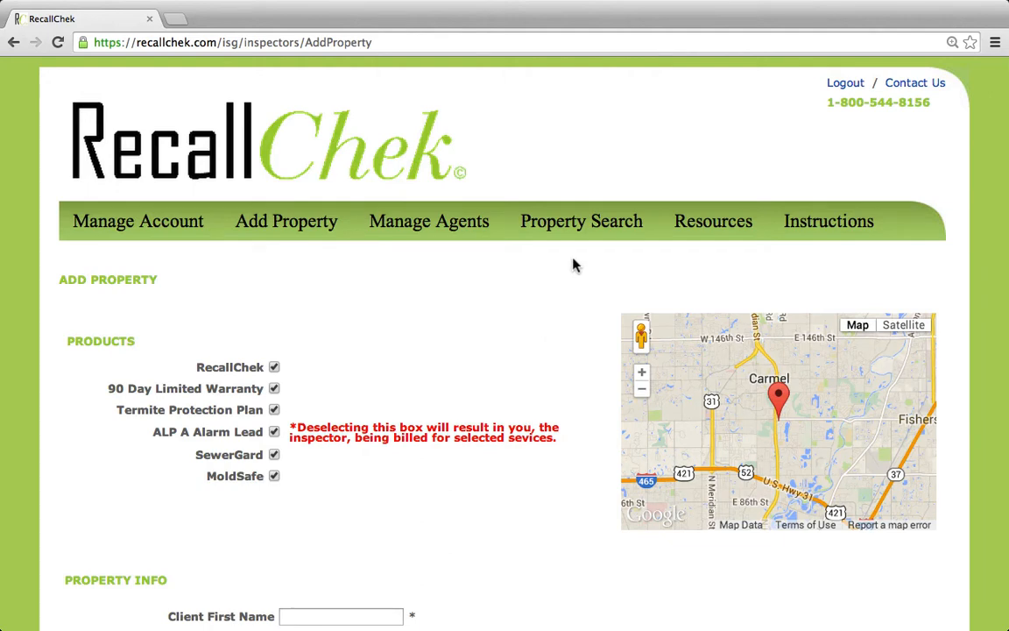
{"action": "left_click", "coordinate": [578, 229]}
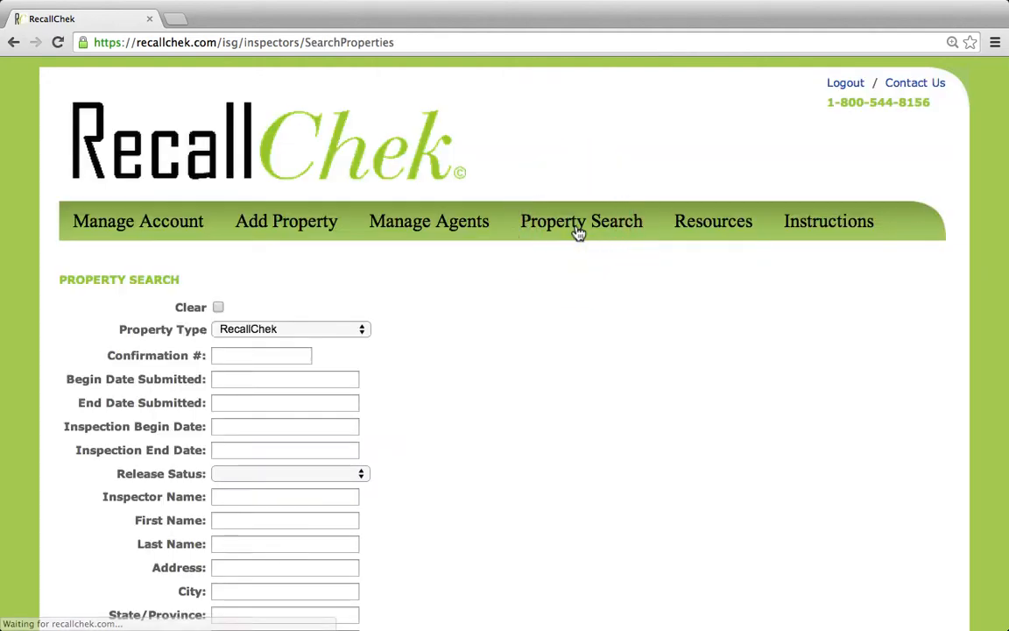
Search the RecallChek properties by the client's last name and bring up the list of matching properties
{"action": "scroll", "coordinate": [442, 369], "scroll_direction": "down", "scroll_amount": 3}
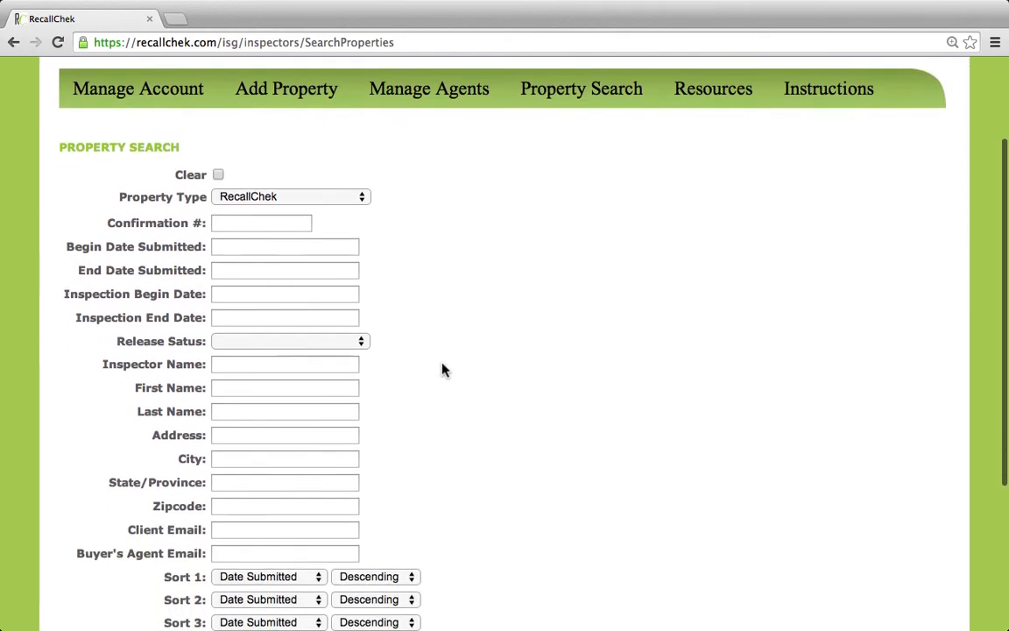
{"action": "scroll", "coordinate": [443, 368], "scroll_direction": "down", "scroll_amount": 3}
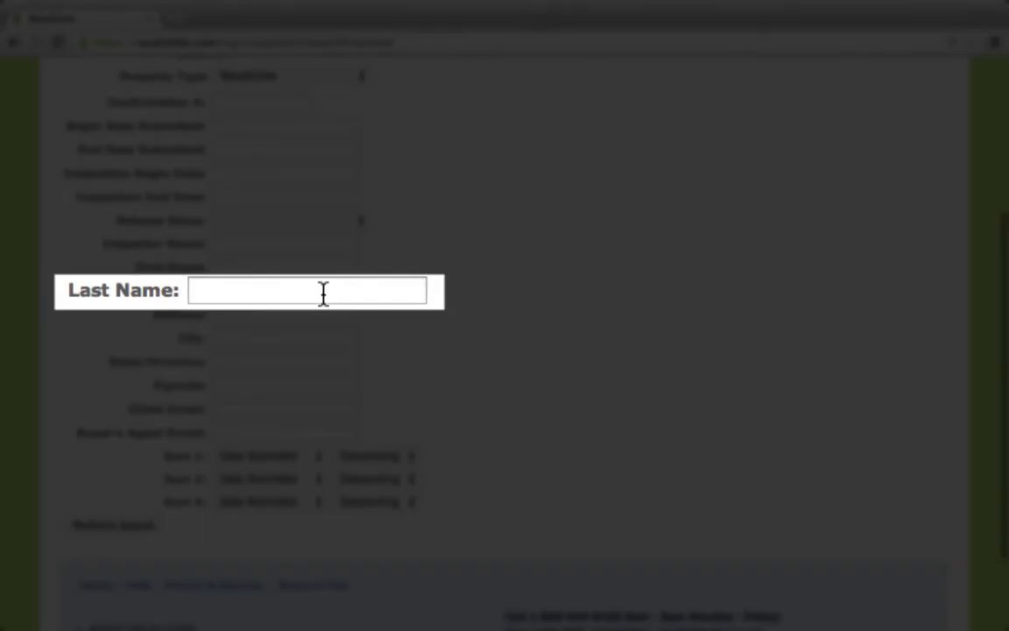
{"action": "left_click", "coordinate": [296, 294]}
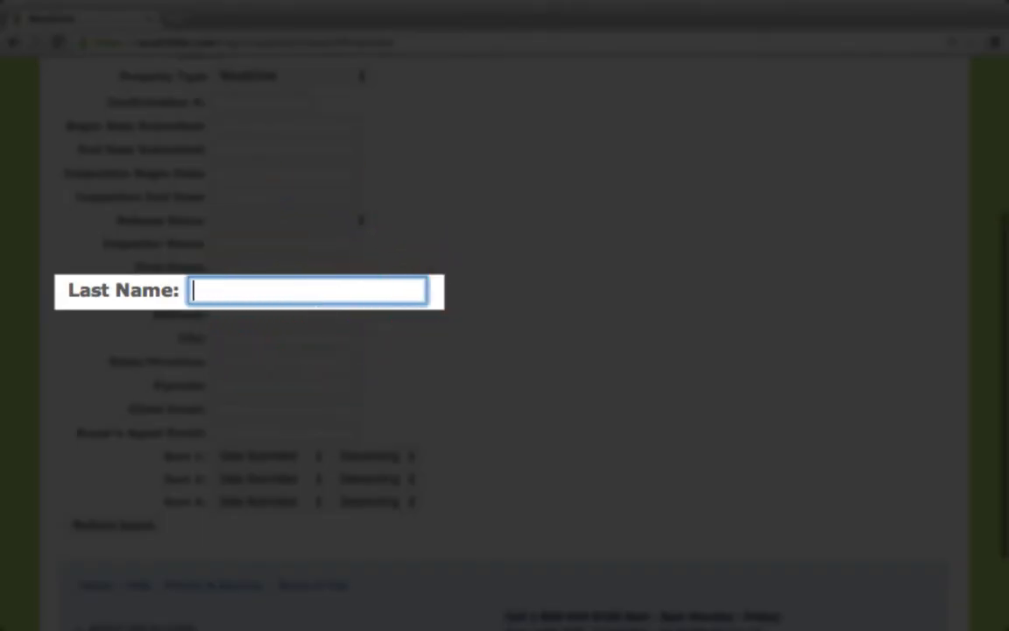
{"action": "type", "text": "doerr"}
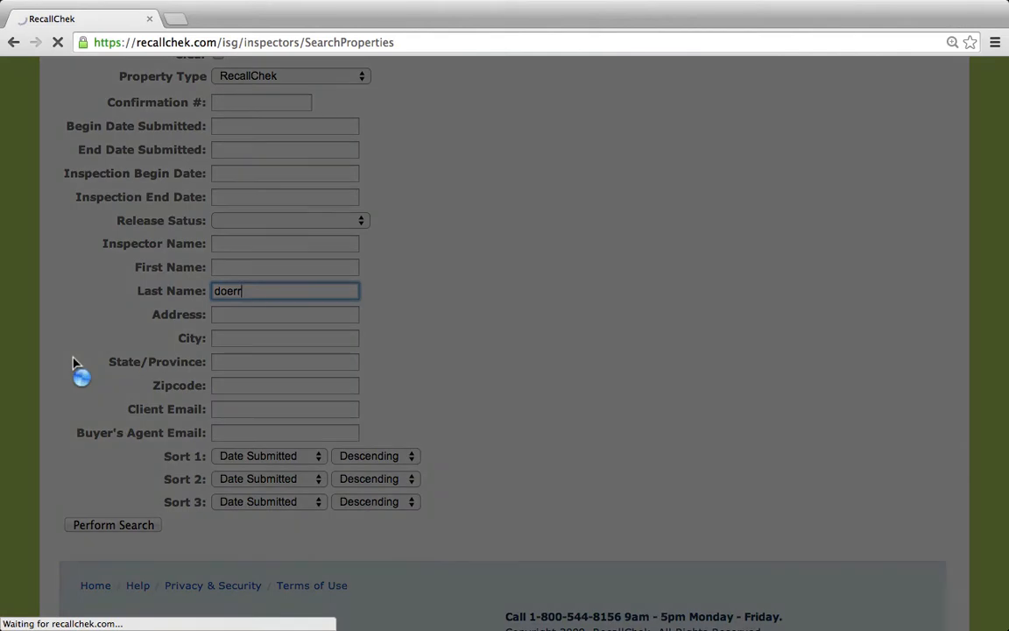
{"action": "scroll", "coordinate": [76, 367], "scroll_direction": "down", "scroll_amount": 3}
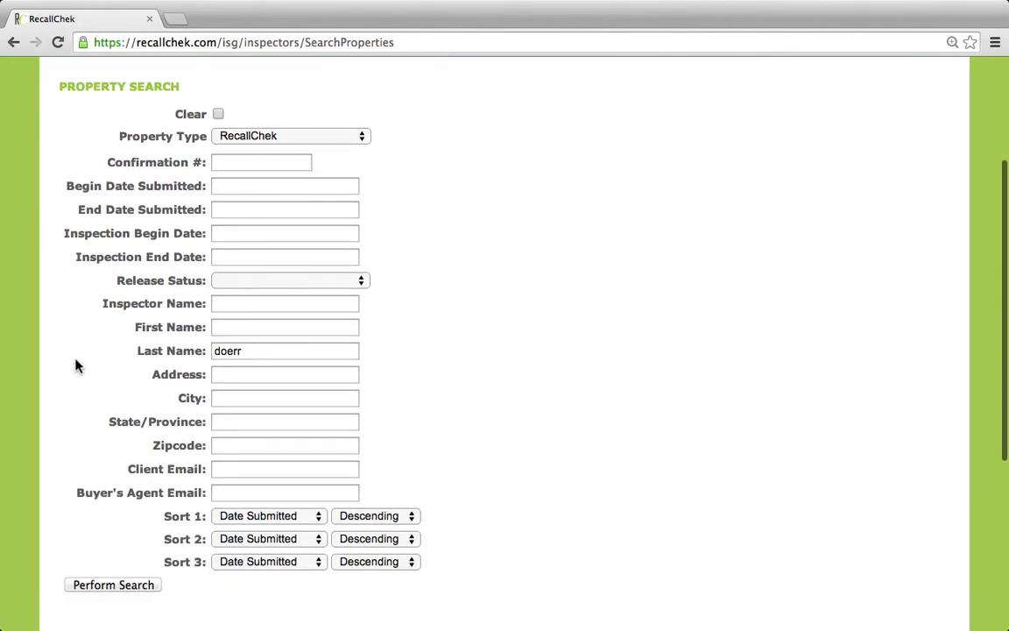
{"action": "scroll", "coordinate": [76, 366], "scroll_direction": "down", "scroll_amount": 5}
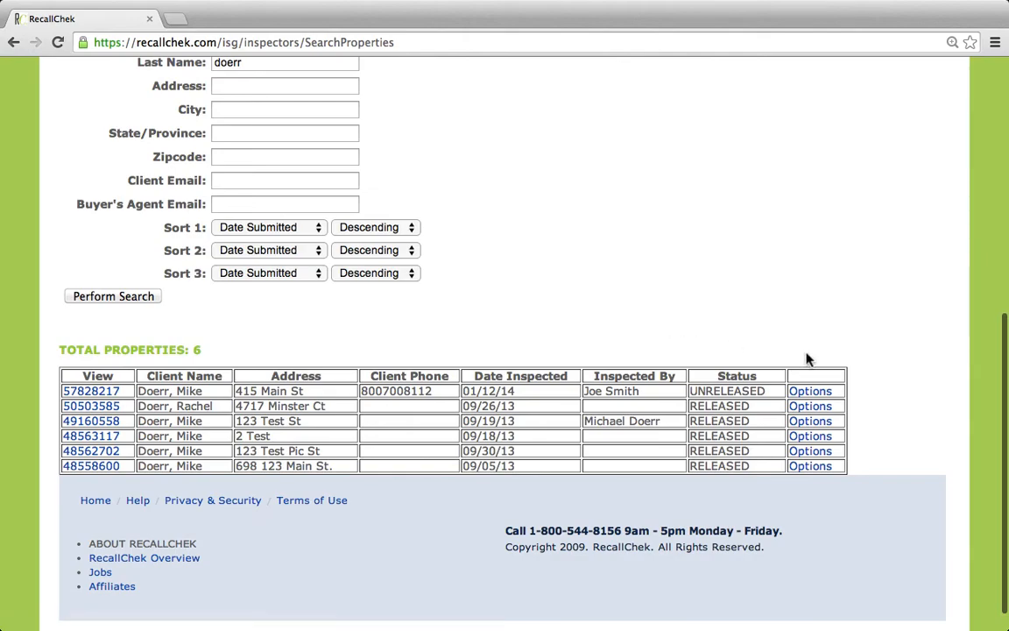
Open the agent marketing pieces order for the unreleased property and review its prefilled client and agent information
{"action": "left_click", "coordinate": [815, 392]}
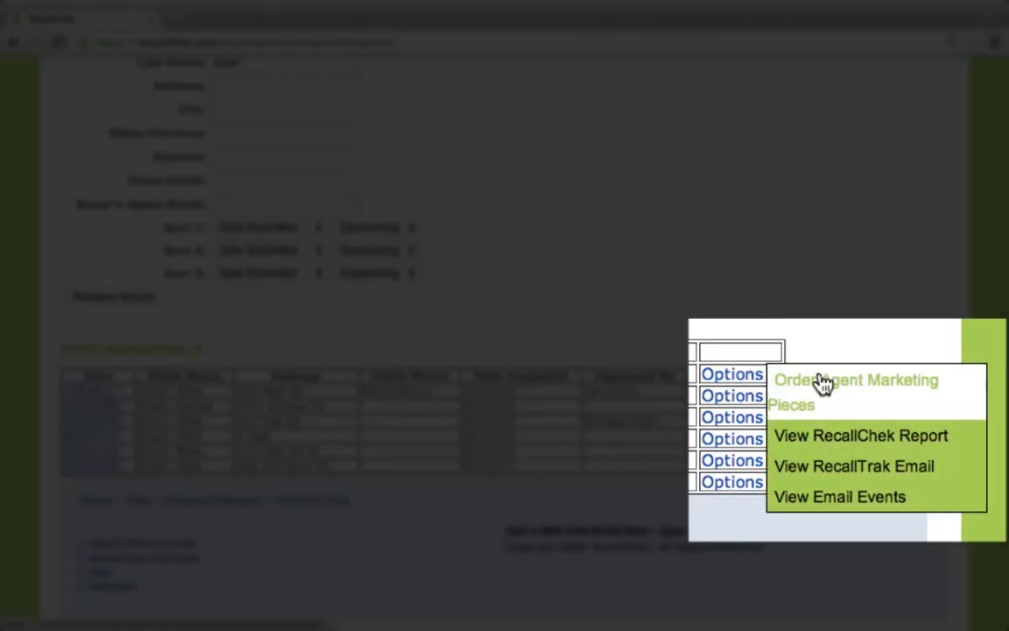
{"action": "left_click", "coordinate": [967, 394]}
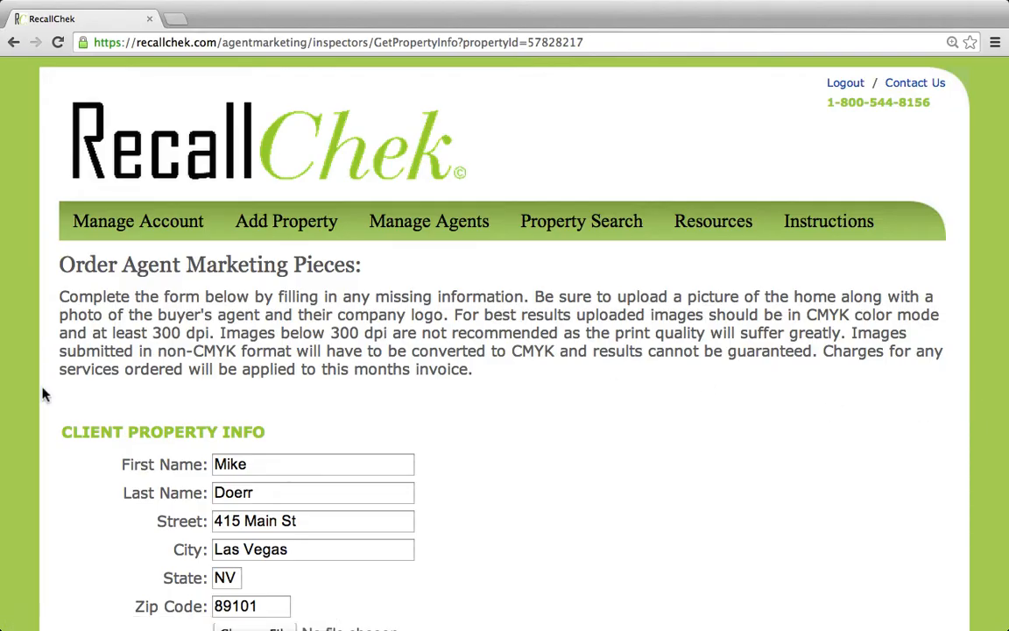
{"action": "scroll", "coordinate": [44, 394], "scroll_direction": "down", "scroll_amount": 3}
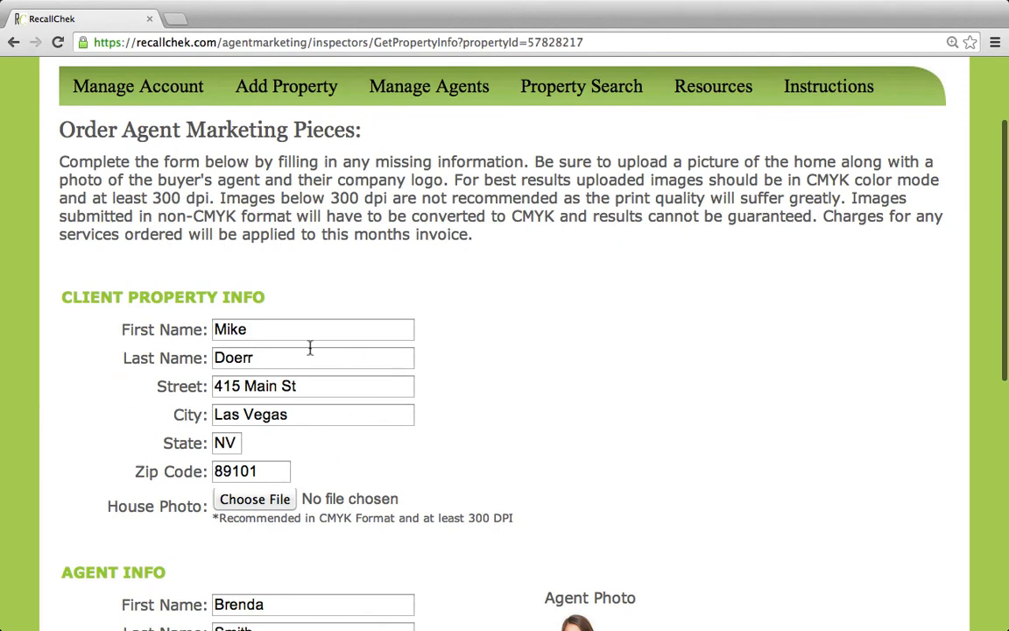
{"action": "scroll", "coordinate": [101, 367], "scroll_direction": "down", "scroll_amount": 5}
{"action": "scroll", "coordinate": [101, 366], "scroll_direction": "down", "scroll_amount": 3}
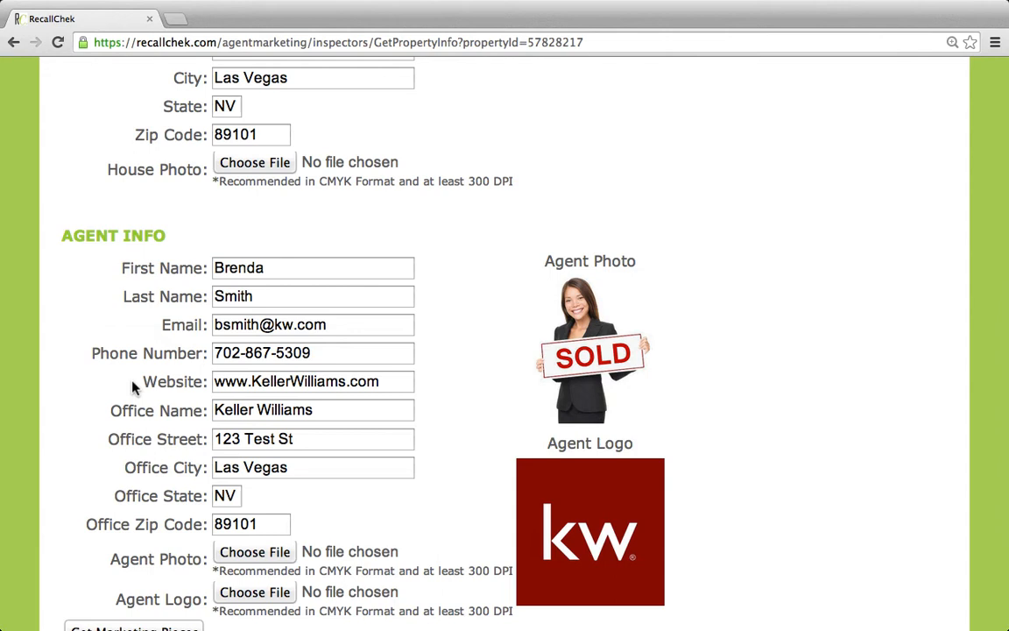
Attach House.jpg from the RWSISG folder as the house photo in the client property info
{"action": "scroll", "coordinate": [134, 386], "scroll_direction": "up", "scroll_amount": 5}
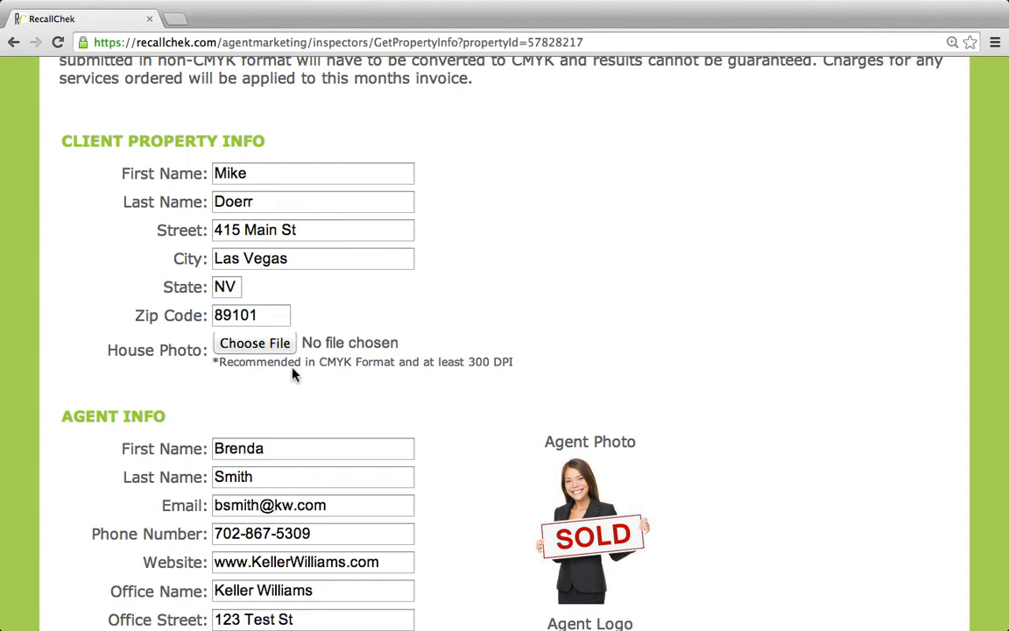
{"action": "left_click", "coordinate": [254, 343]}
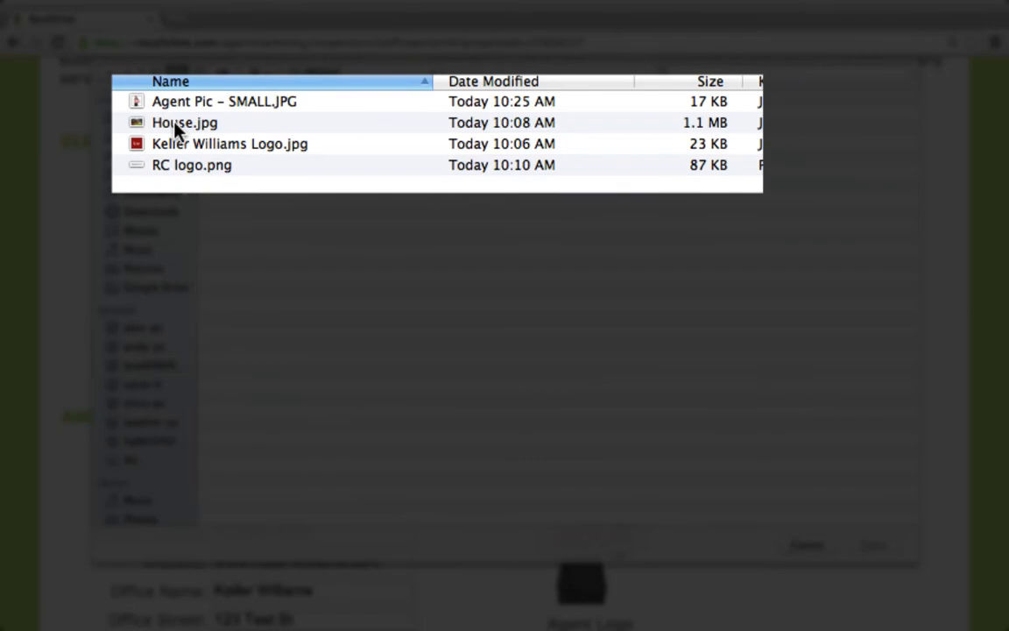
{"action": "left_click", "coordinate": [251, 128]}
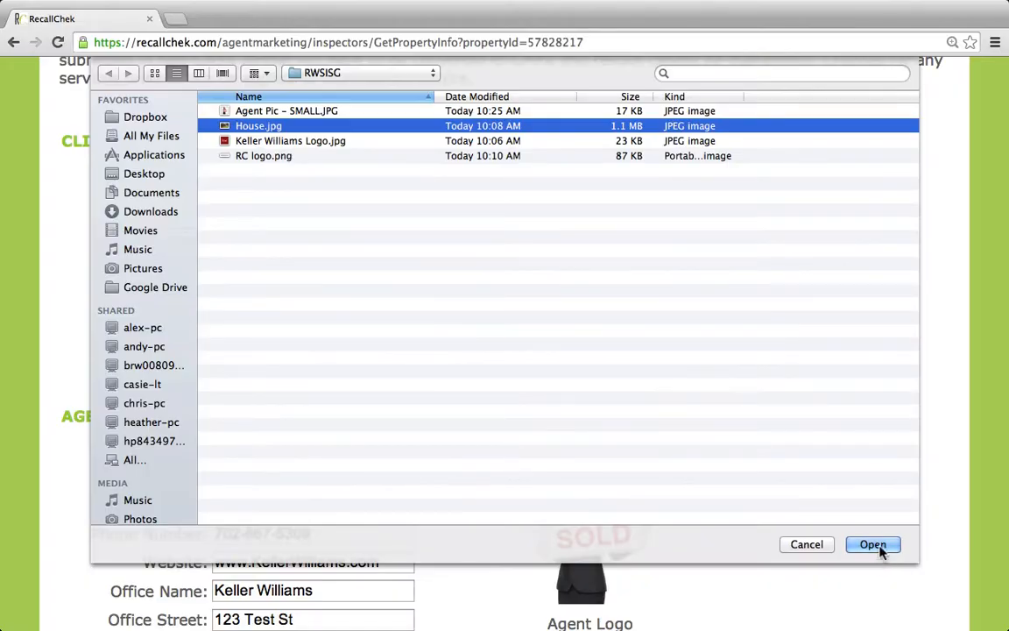
{"action": "left_click", "coordinate": [874, 545]}
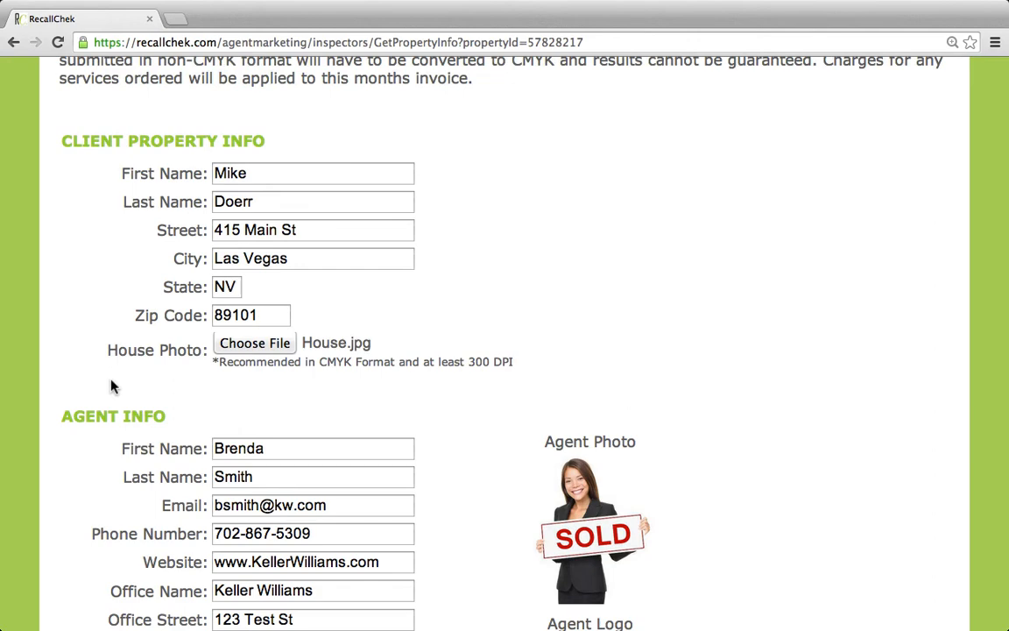
Submit the order form to get the marketing pieces, keeping the agent photo and logo already on file
{"action": "scroll", "coordinate": [111, 383], "scroll_direction": "down", "scroll_amount": 2}
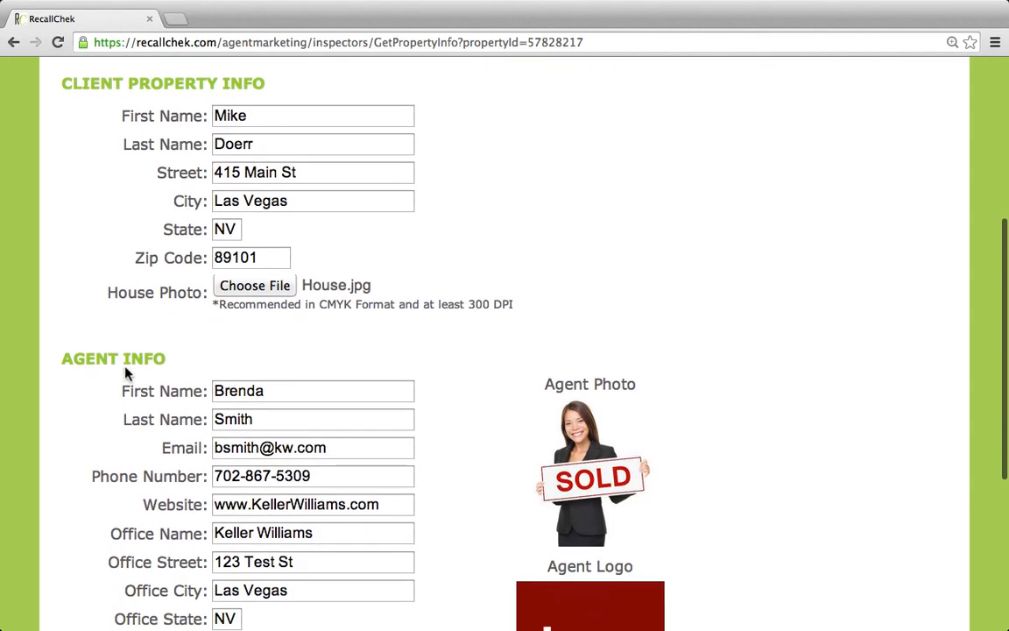
{"action": "scroll", "coordinate": [98, 355], "scroll_direction": "down", "scroll_amount": 5}
{"action": "scroll", "coordinate": [96, 359], "scroll_direction": "down", "scroll_amount": 1}
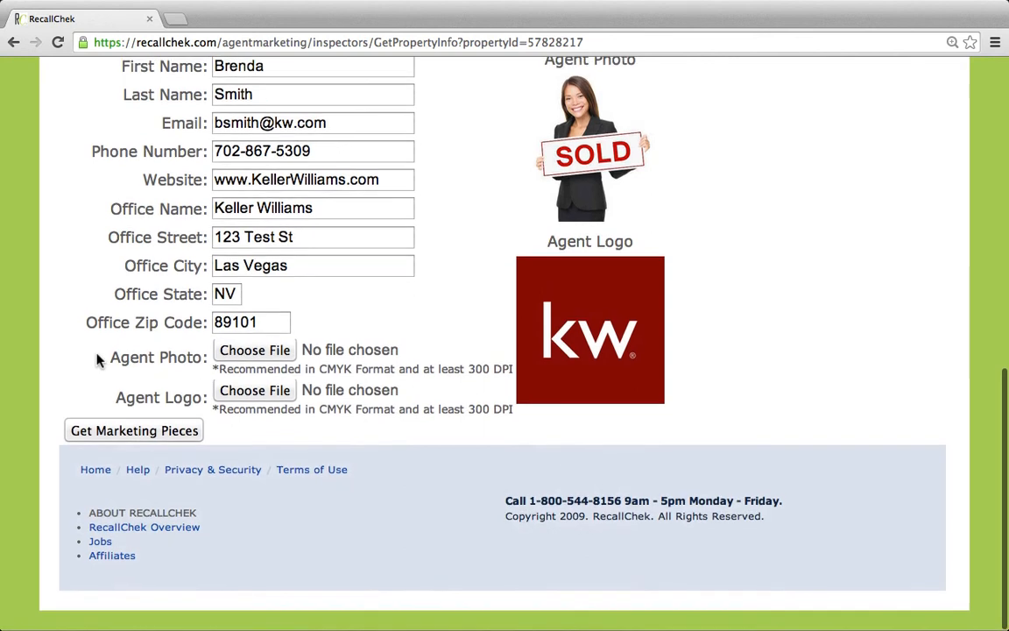
{"action": "left_click", "coordinate": [161, 437]}
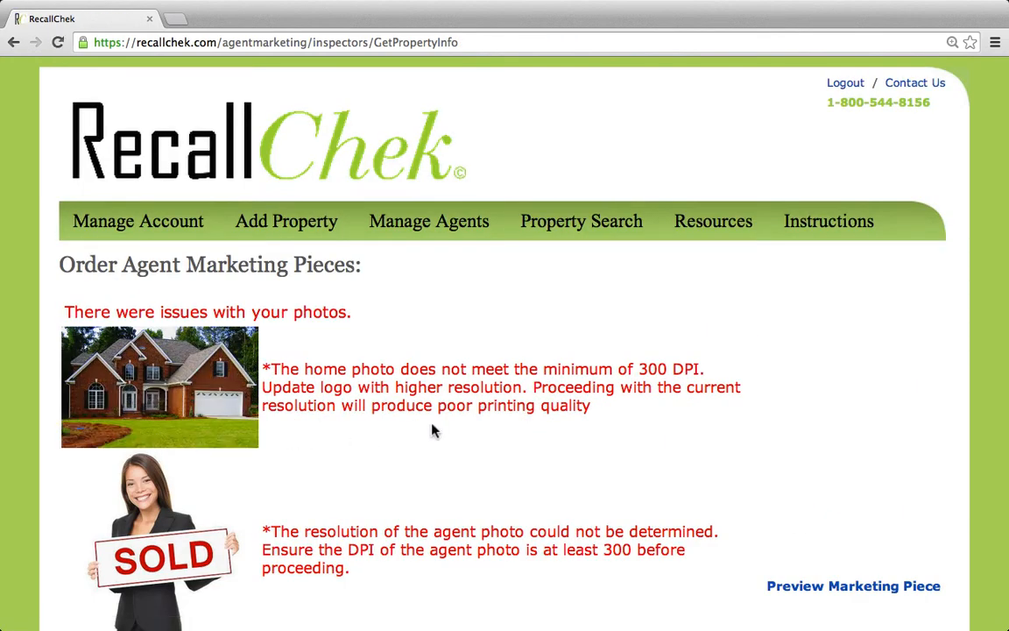
Review the photo resolution notes for the house, agent and logo images and continue with the current images
{"action": "scroll", "coordinate": [404, 401], "scroll_direction": "down", "scroll_amount": 3}
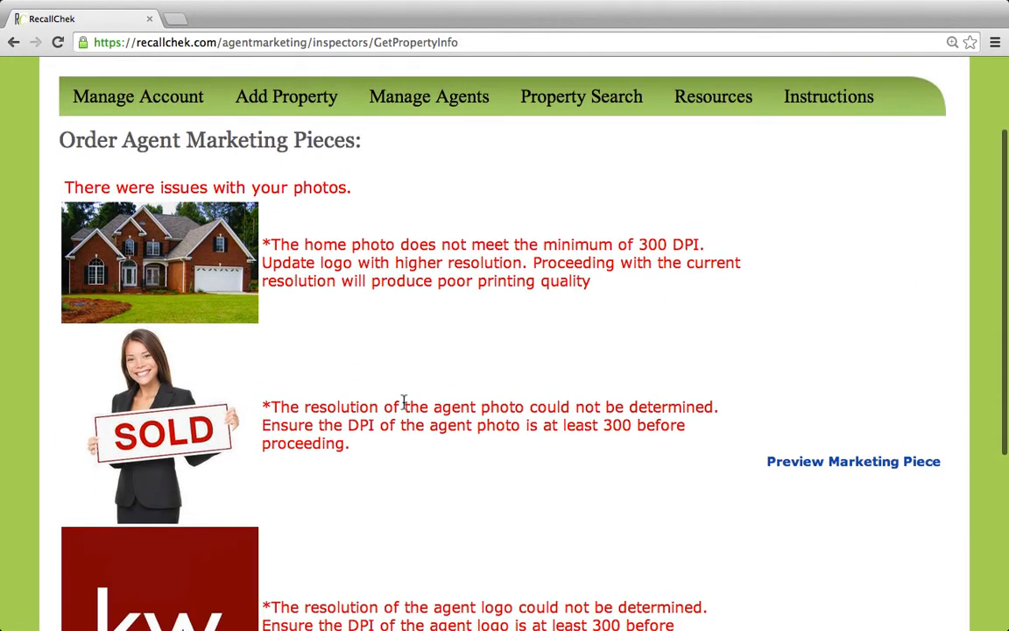
{"action": "scroll", "coordinate": [404, 401], "scroll_direction": "down", "scroll_amount": 3}
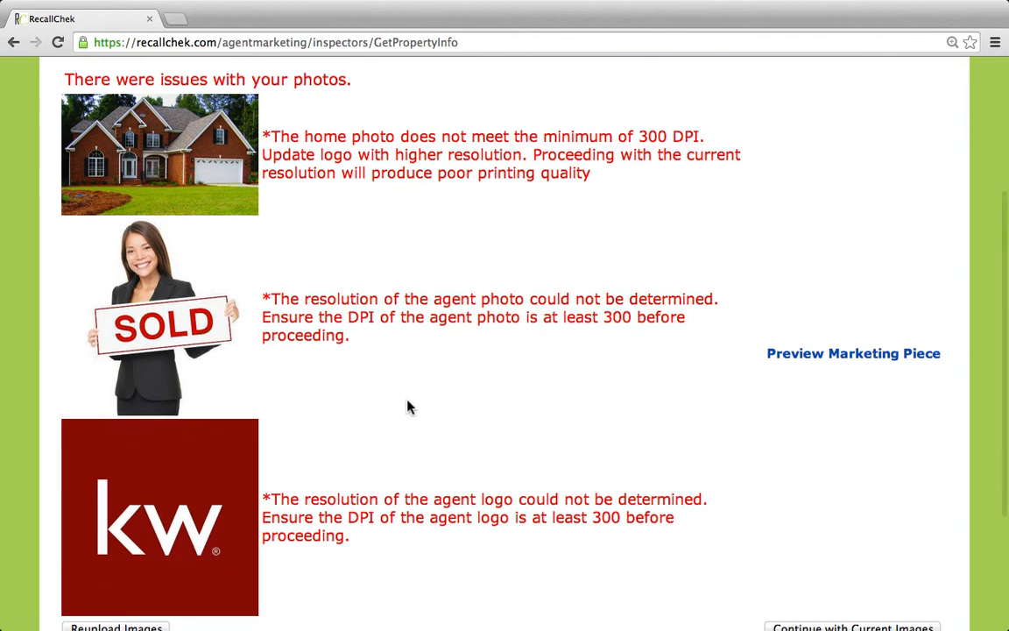
{"action": "scroll", "coordinate": [407, 406], "scroll_direction": "down", "scroll_amount": 3}
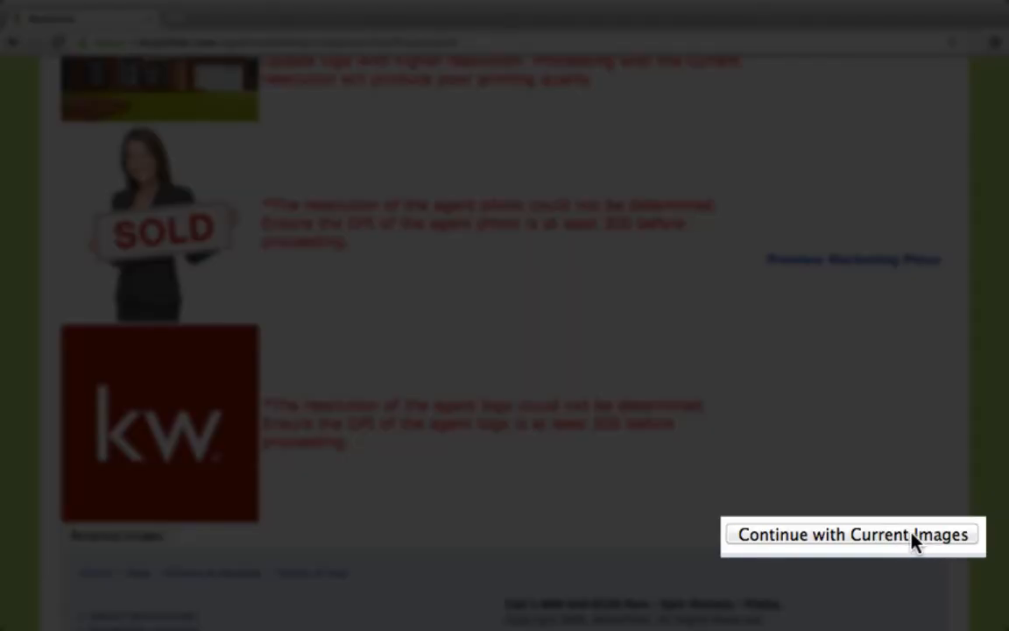
{"action": "left_click", "coordinate": [916, 541]}
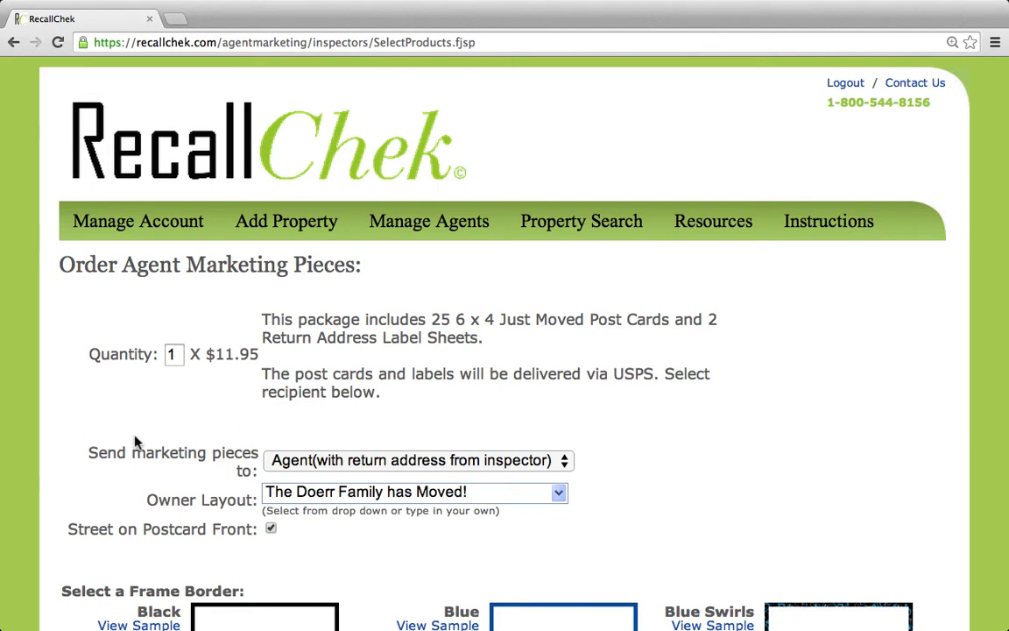
Set the owner layout to the "has Moved!" wording that uses the client's first and last name
{"action": "scroll", "coordinate": [96, 443], "scroll_direction": "down", "scroll_amount": 1}
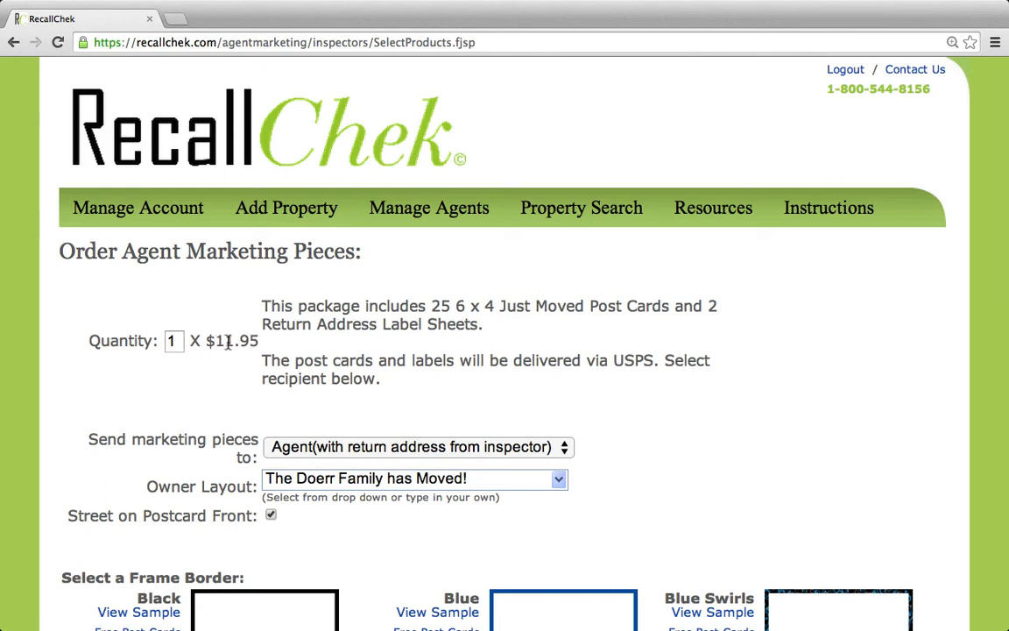
{"action": "scroll", "coordinate": [88, 395], "scroll_direction": "down", "scroll_amount": 5}
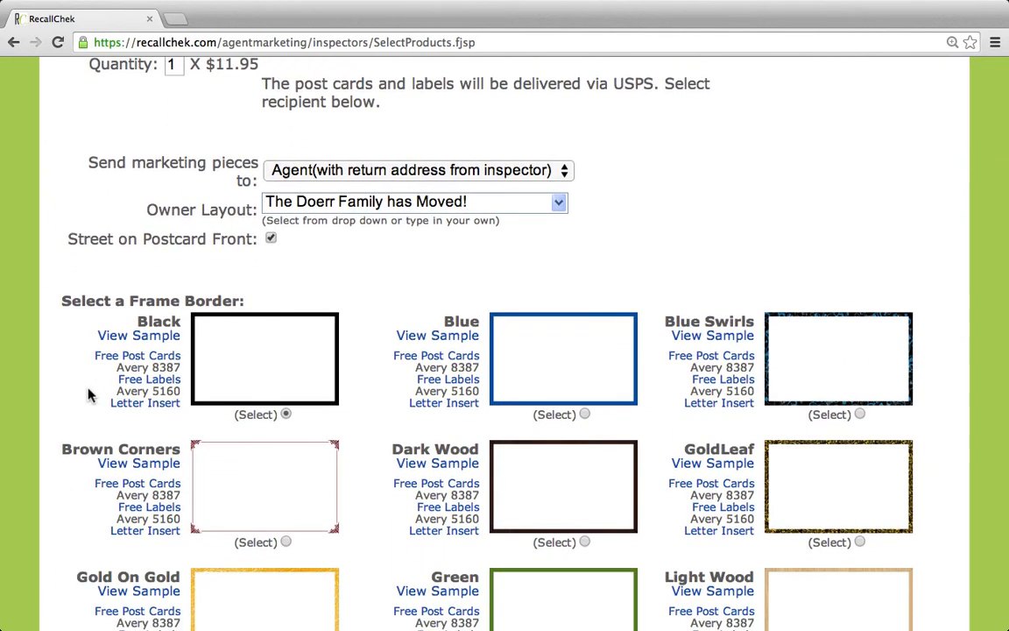
{"action": "scroll", "coordinate": [88, 395], "scroll_direction": "down", "scroll_amount": 1}
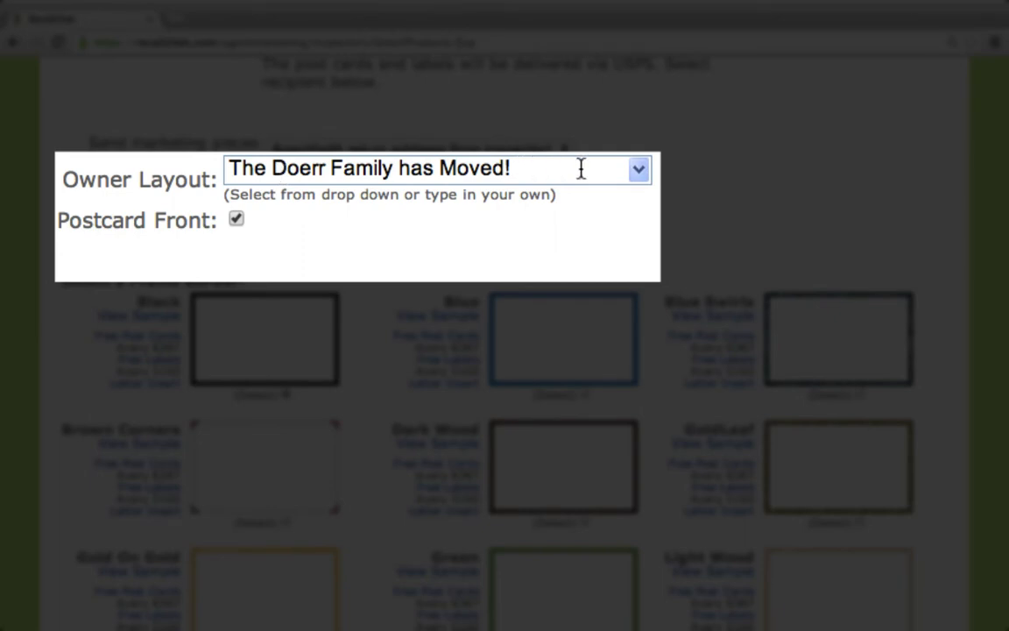
{"action": "left_click", "coordinate": [638, 172]}
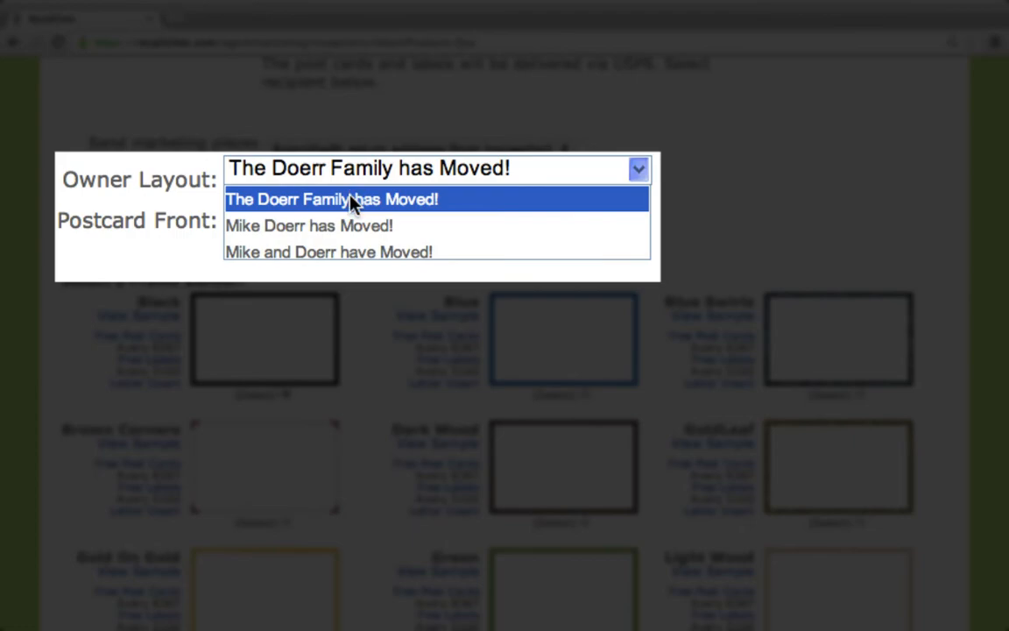
{"action": "left_click", "coordinate": [351, 226]}
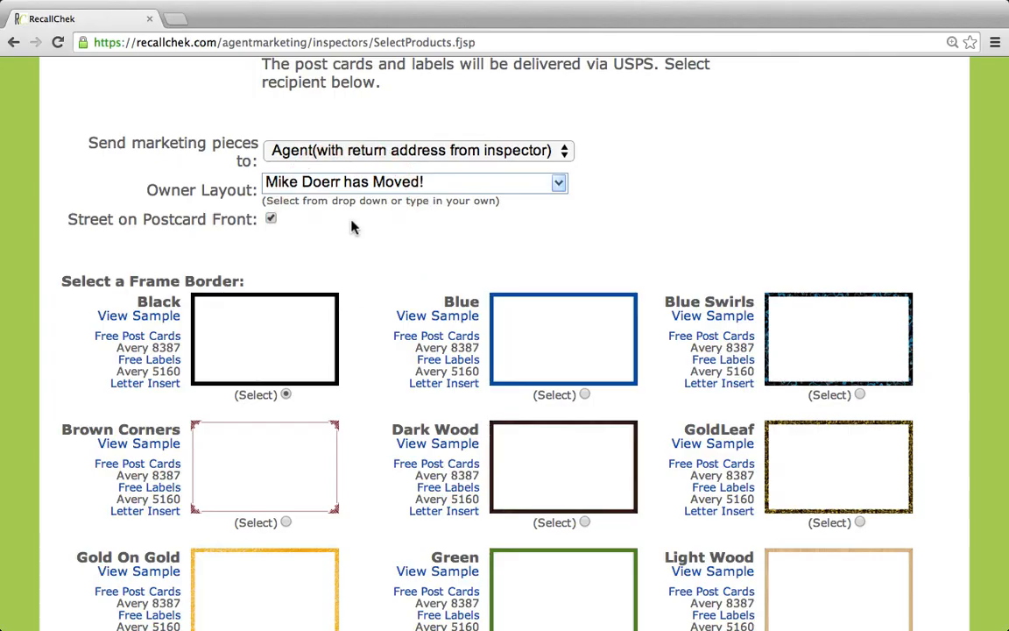
Check the Avery 8387 and Avery 5160 stock for the Black frame, and view its free post cards PDF, front and back
{"action": "scroll", "coordinate": [378, 359], "scroll_direction": "down", "scroll_amount": 5}
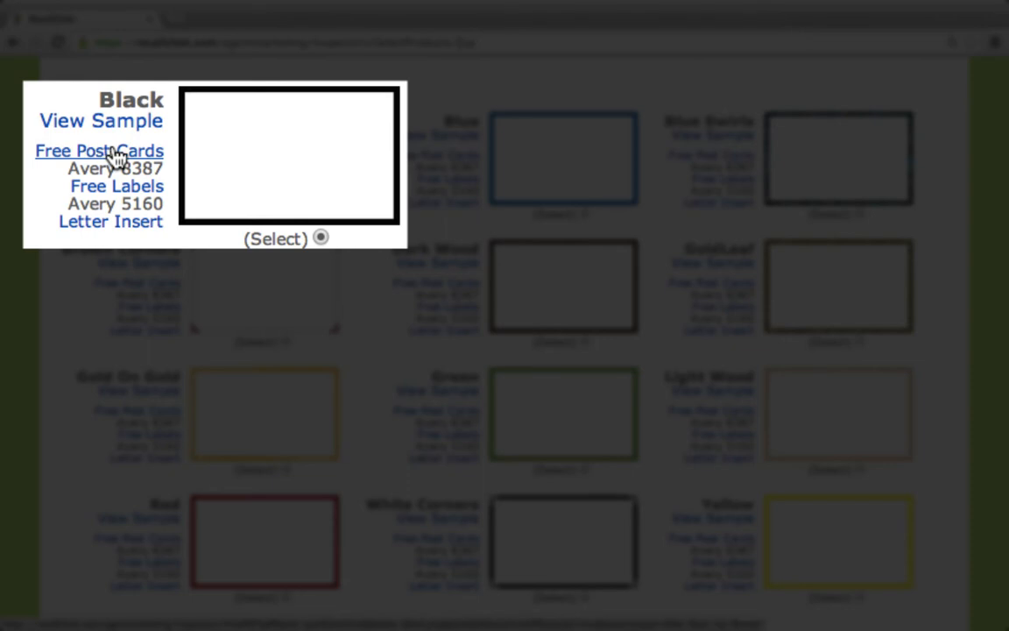
{"action": "left_click_drag", "start_coordinate": [69, 169], "coordinate": [166, 179]}
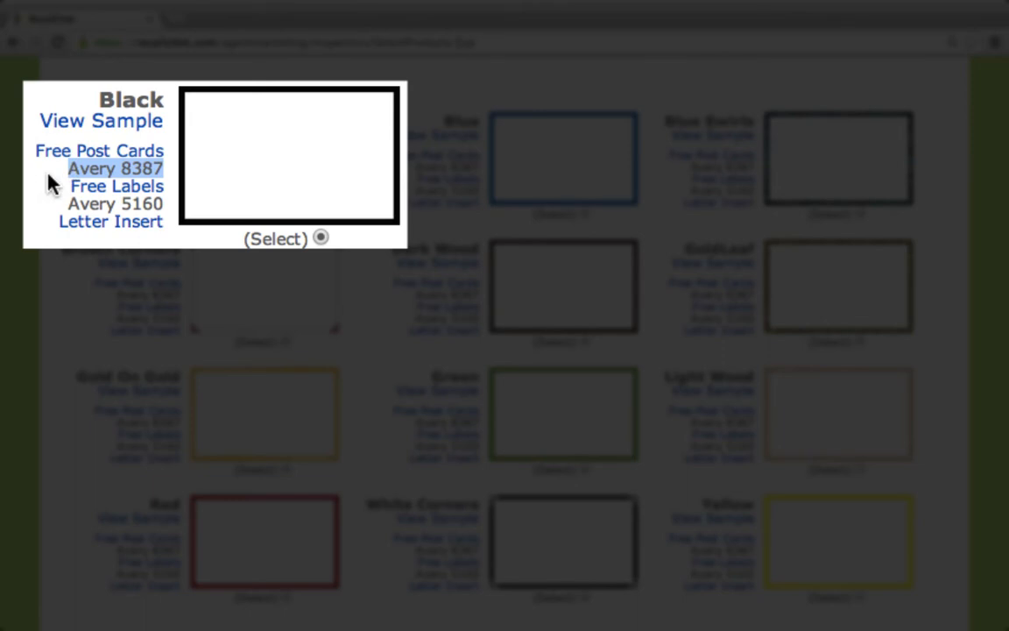
{"action": "left_click_drag", "start_coordinate": [72, 201], "coordinate": [163, 202]}
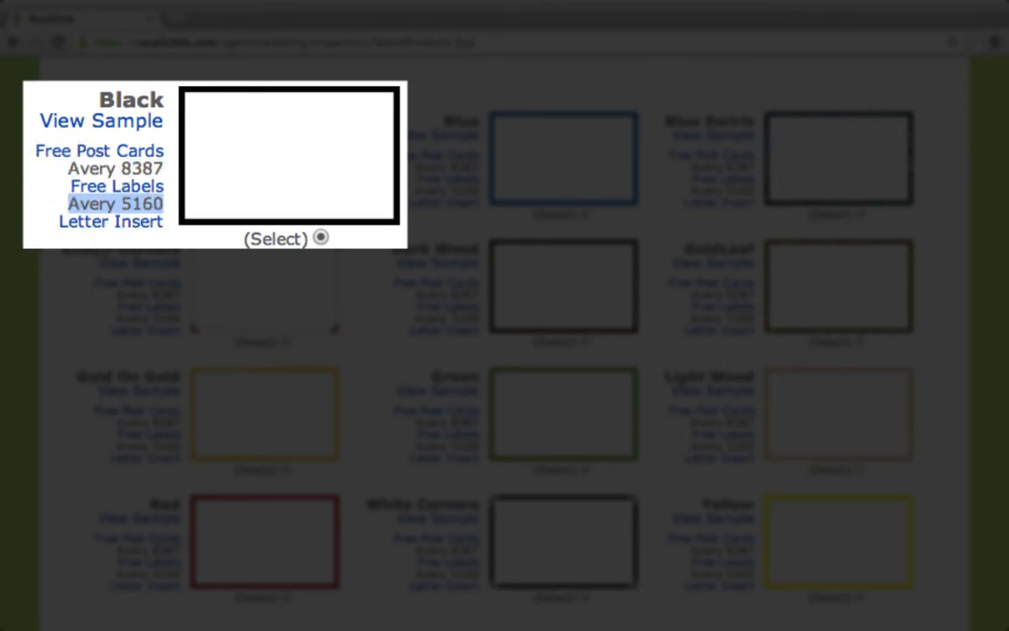
{"action": "left_click", "coordinate": [69, 156]}
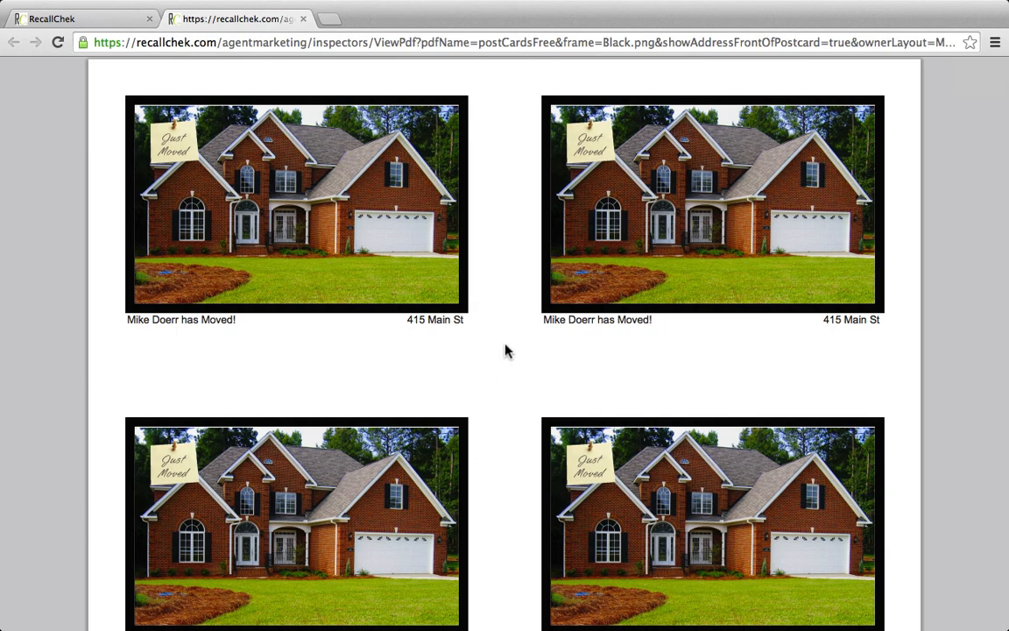
{"action": "scroll", "coordinate": [505, 351], "scroll_direction": "down", "scroll_amount": 8}
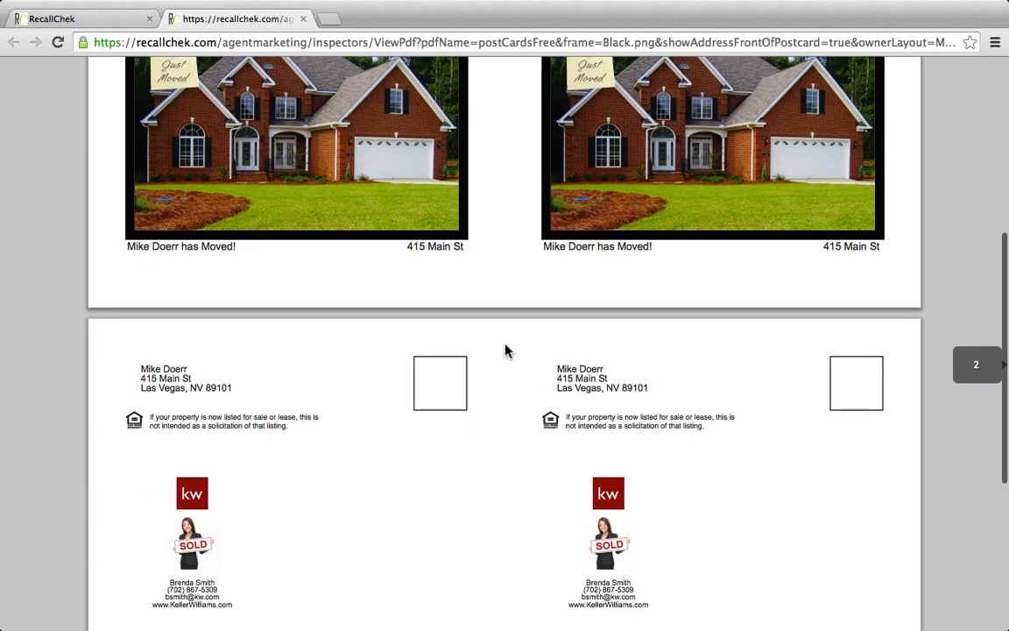
Examine the mailing side of the Black frame post cards and go back to their front page
{"action": "scroll", "coordinate": [506, 352], "scroll_direction": "down", "scroll_amount": 5}
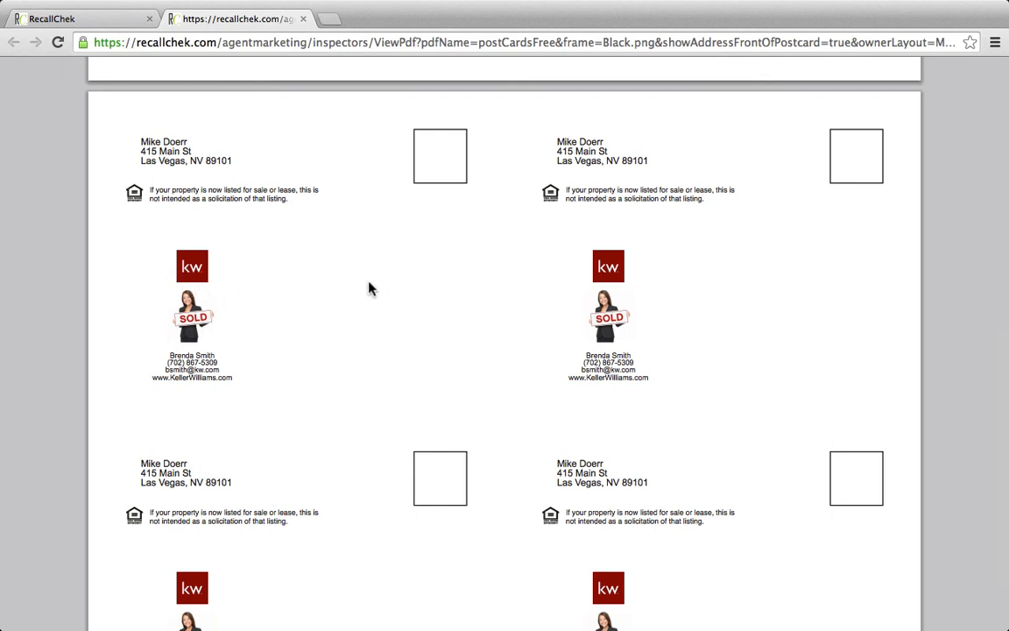
{"action": "scroll", "coordinate": [368, 288], "scroll_direction": "up", "scroll_amount": 6}
{"action": "scroll", "coordinate": [368, 287], "scroll_direction": "up", "scroll_amount": 2}
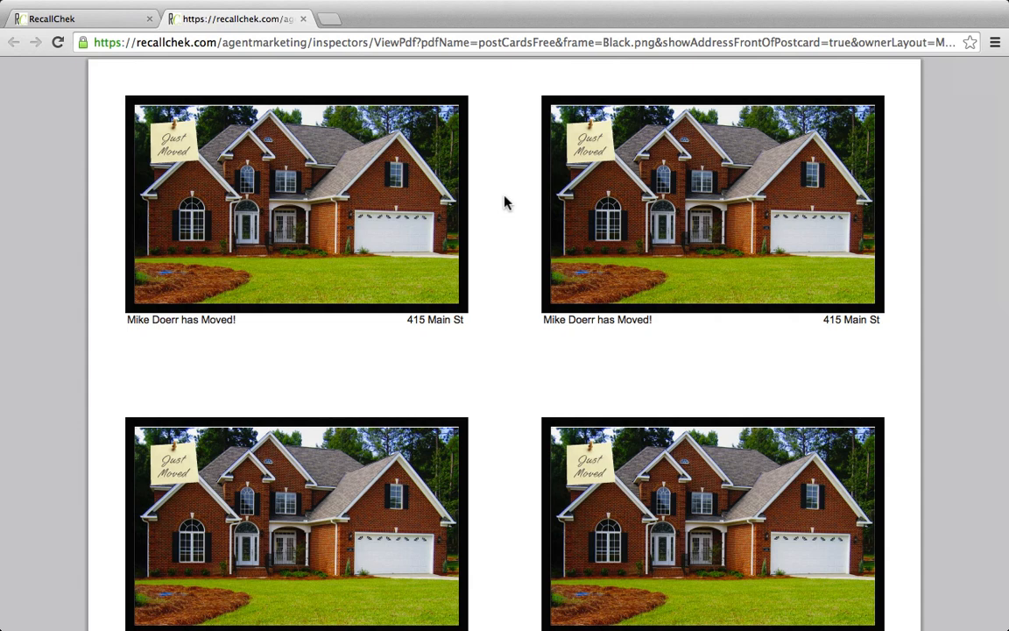
View the free post cards PDF for the GoldLeaf frame, and close both post card PDFs
{"action": "left_click", "coordinate": [63, 21]}
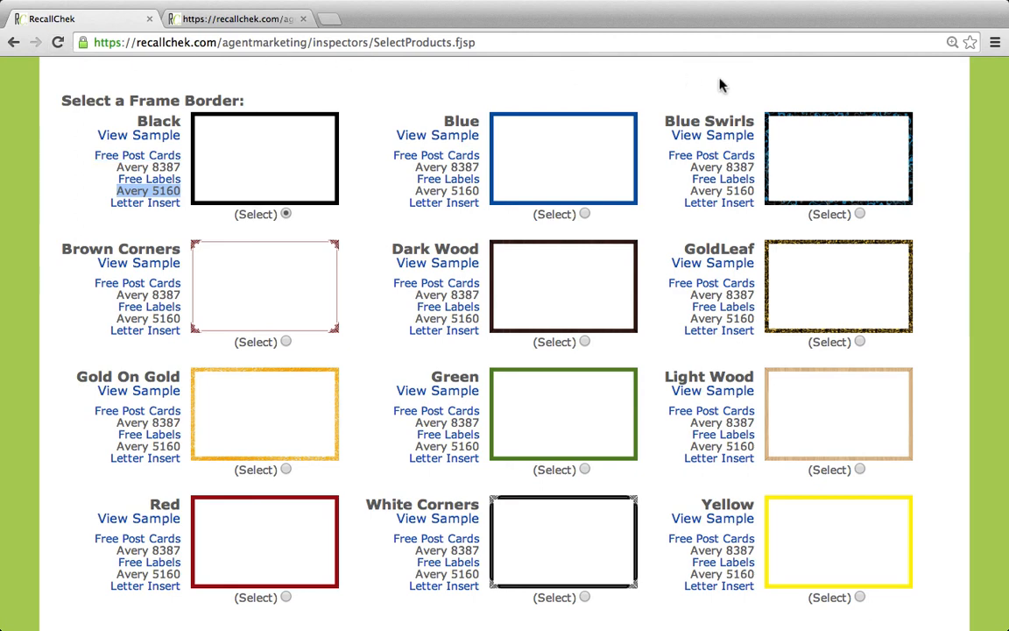
{"action": "left_click", "coordinate": [728, 284]}
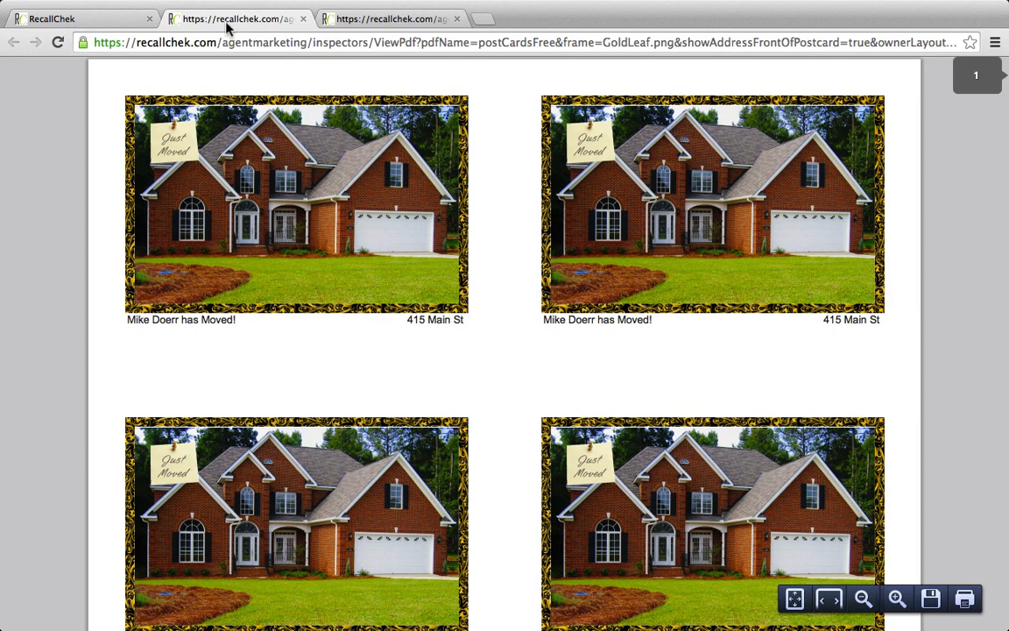
{"action": "left_click", "coordinate": [303, 19]}
{"action": "left_click", "coordinate": [304, 19]}
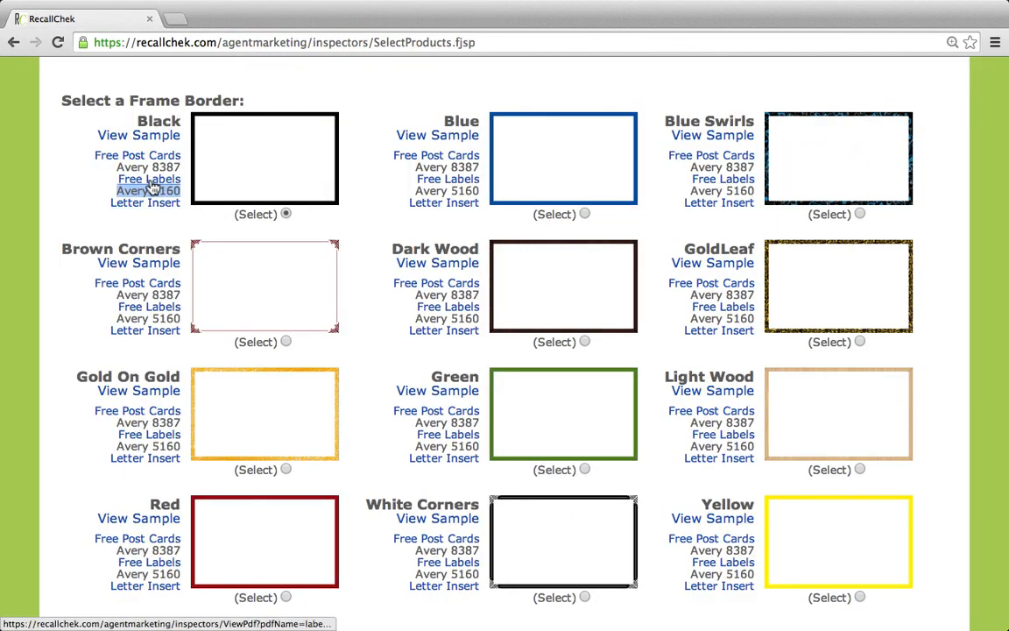
View the Black frame's free labels PDF from first to last row, and return to the quantity and recipient options of the order page
{"action": "left_click", "coordinate": [83, 180]}
{"action": "left_click", "coordinate": [140, 179]}
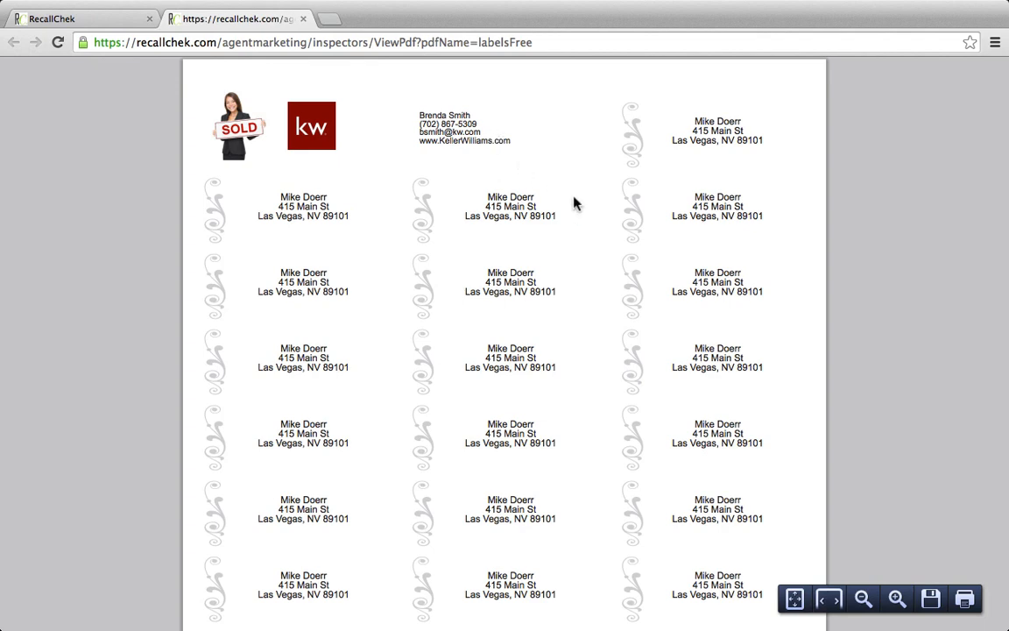
{"action": "scroll", "coordinate": [574, 203], "scroll_direction": "down", "scroll_amount": 2}
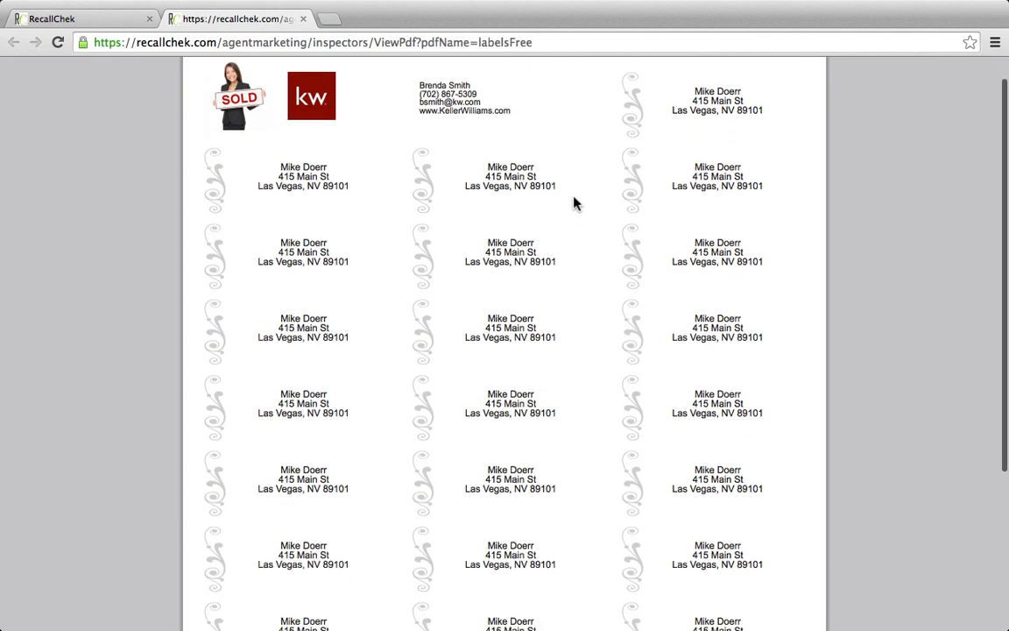
{"action": "scroll", "coordinate": [574, 203], "scroll_direction": "down", "scroll_amount": 1}
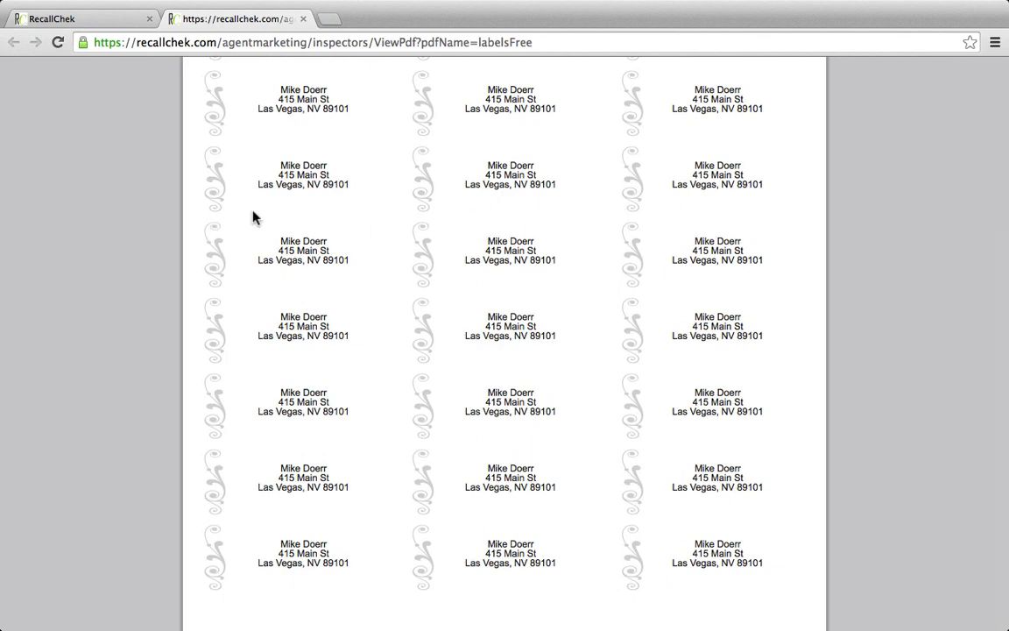
{"action": "scroll", "coordinate": [252, 217], "scroll_direction": "up", "scroll_amount": 3}
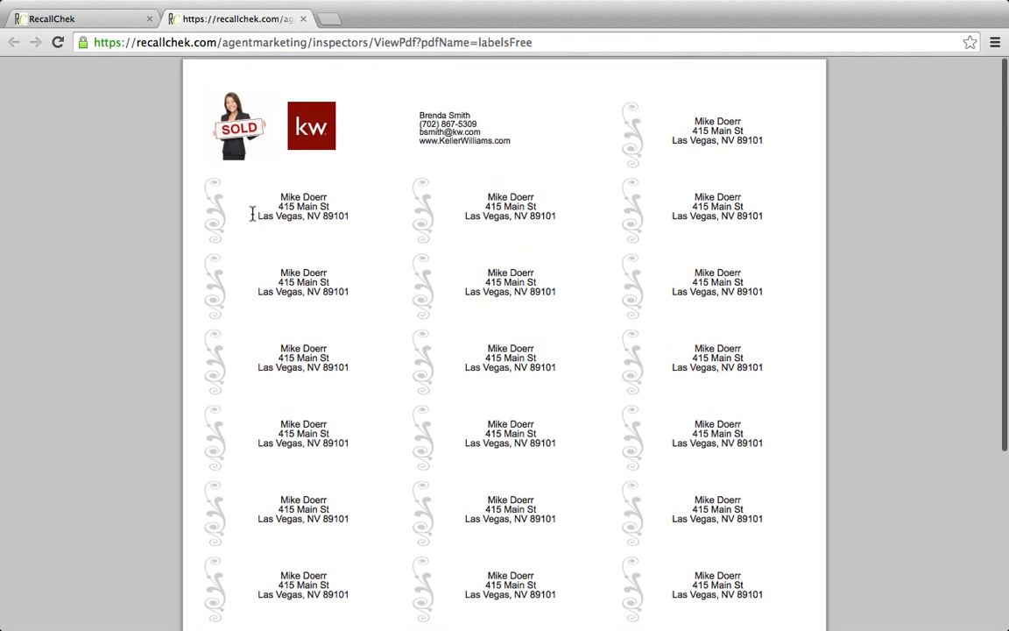
{"action": "left_click", "coordinate": [128, 23]}
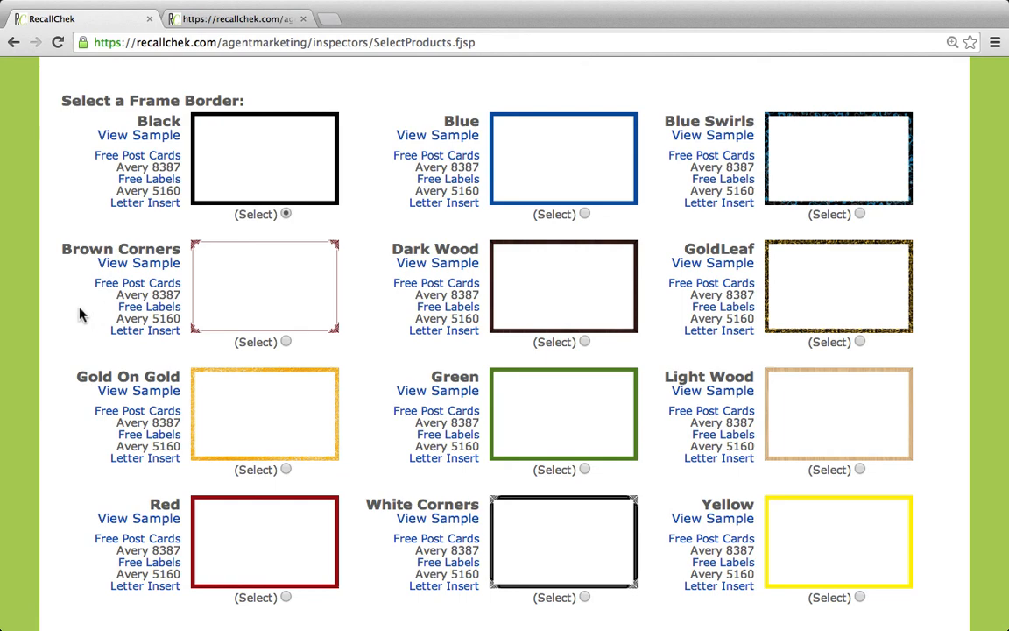
{"action": "scroll", "coordinate": [79, 314], "scroll_direction": "up", "scroll_amount": 5}
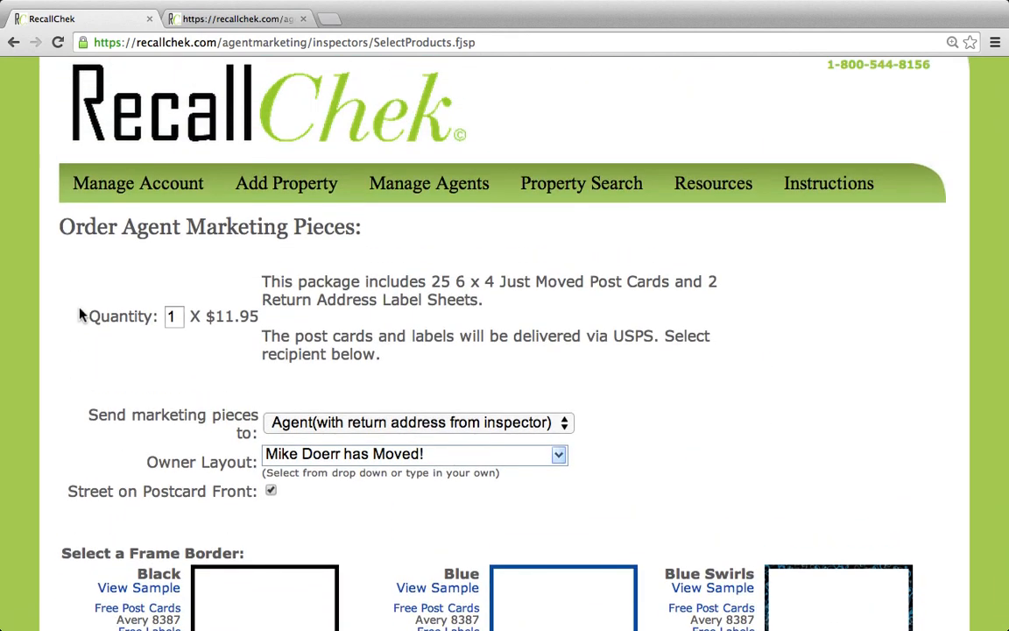